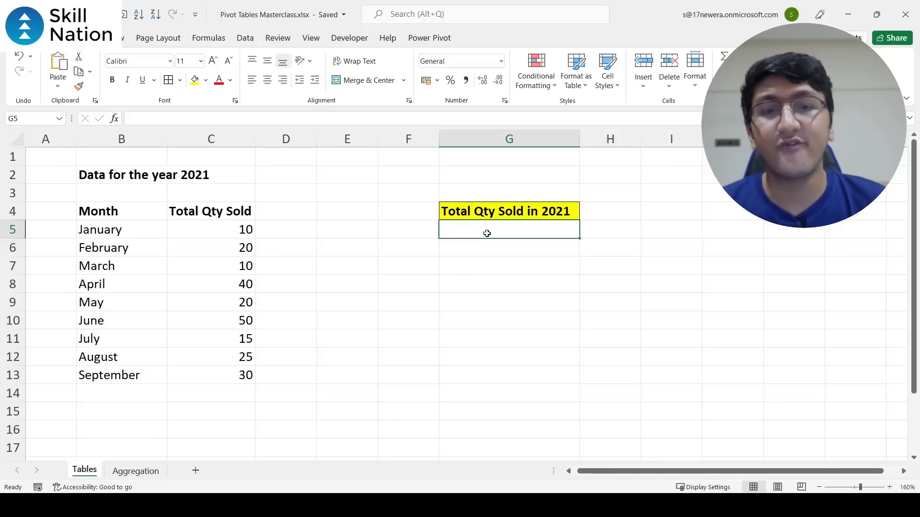
Enter a SUM formula in G5 that adds the monthly quantities in C5:C13.
text(=sum)
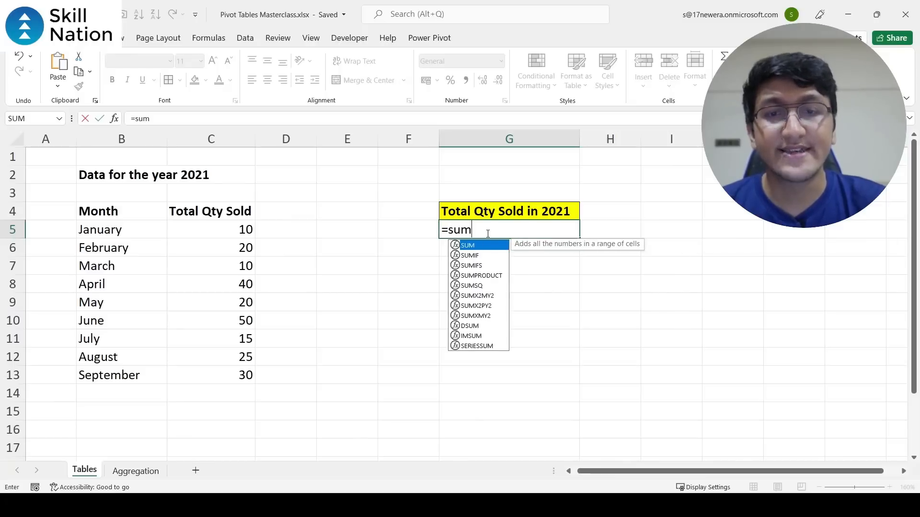
key(Tab)
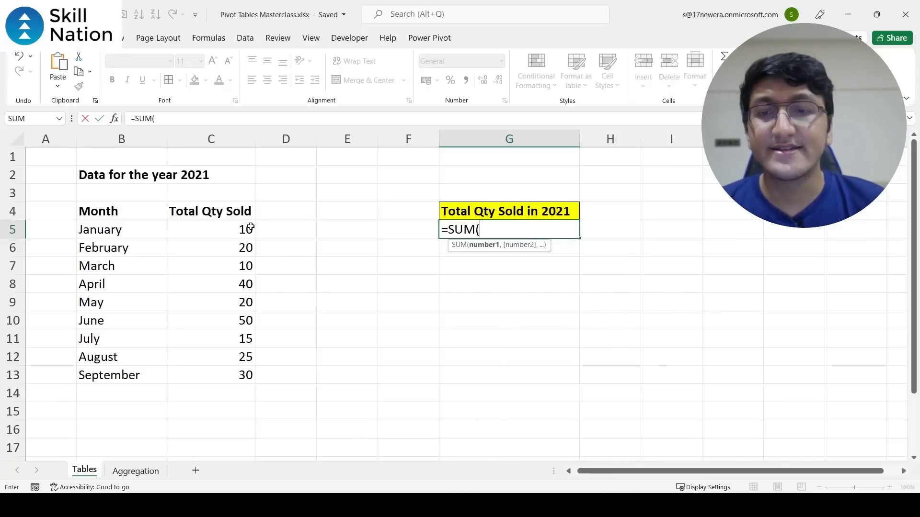
drag(222, 226, 228, 378)
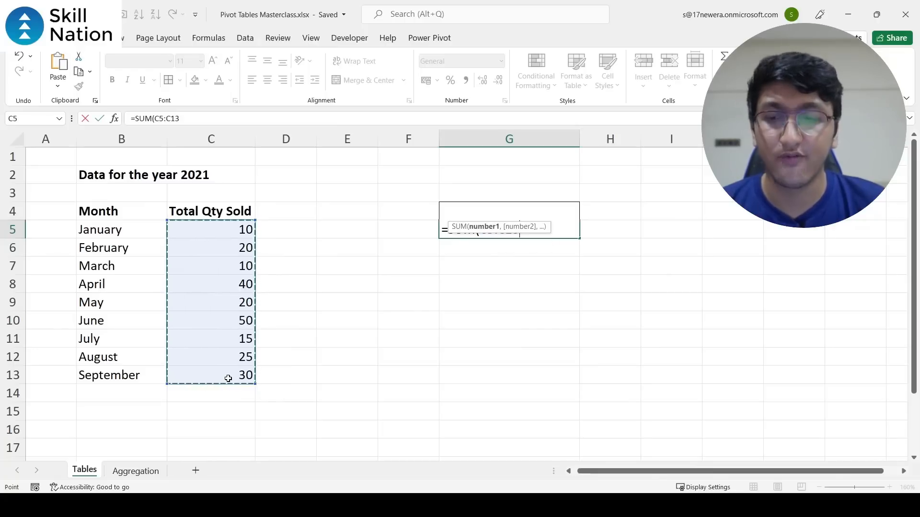
text())
key(Return)
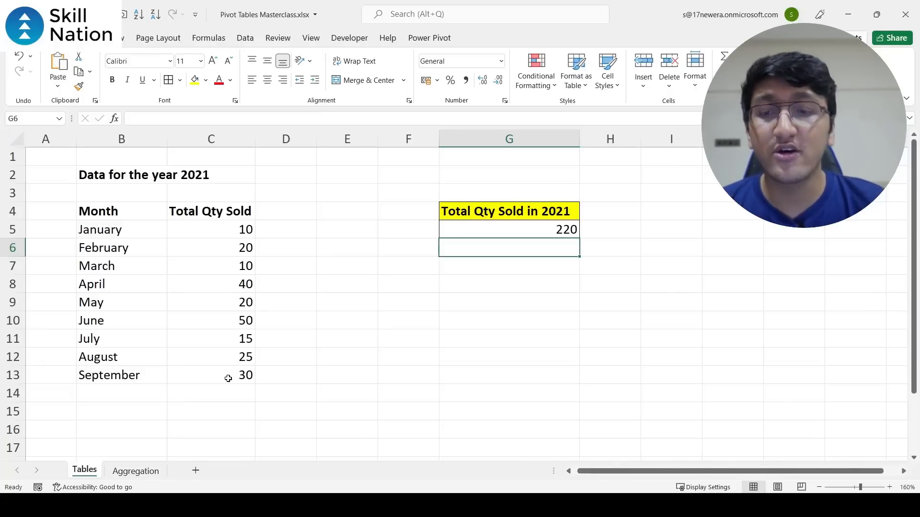
Add October with a quantity of 30 in row 14, directly below September.
click(153, 392)
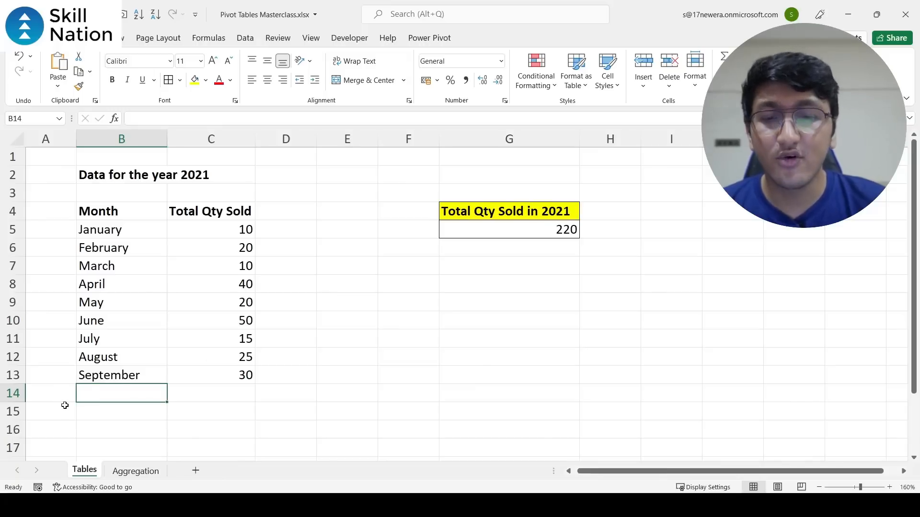
text(October)
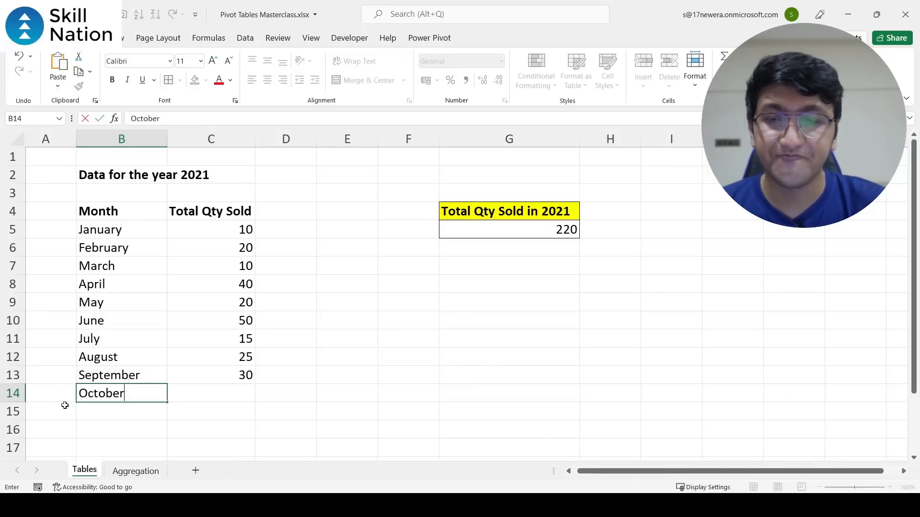
key(Tab)
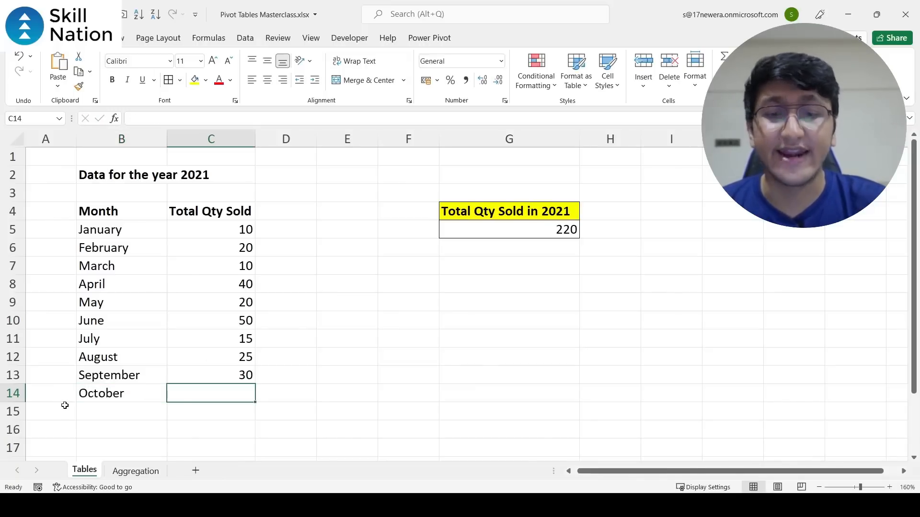
text(30)
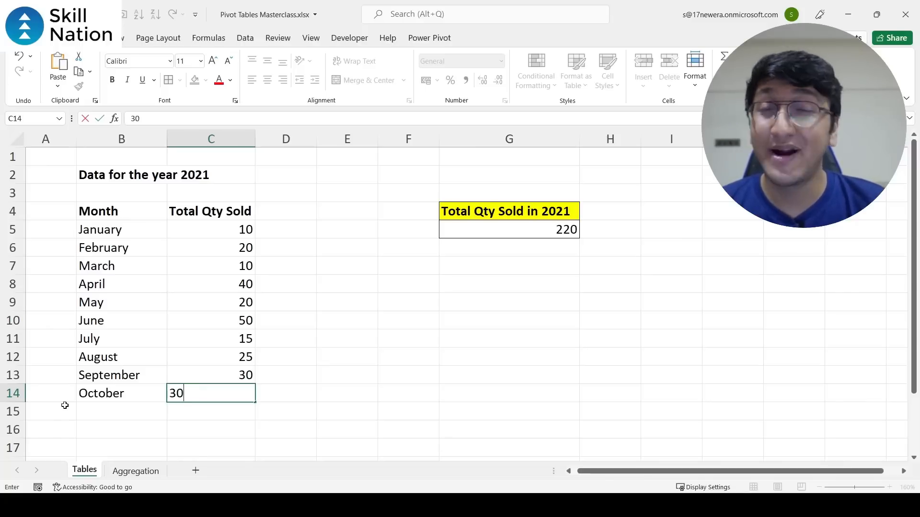
key(Return)
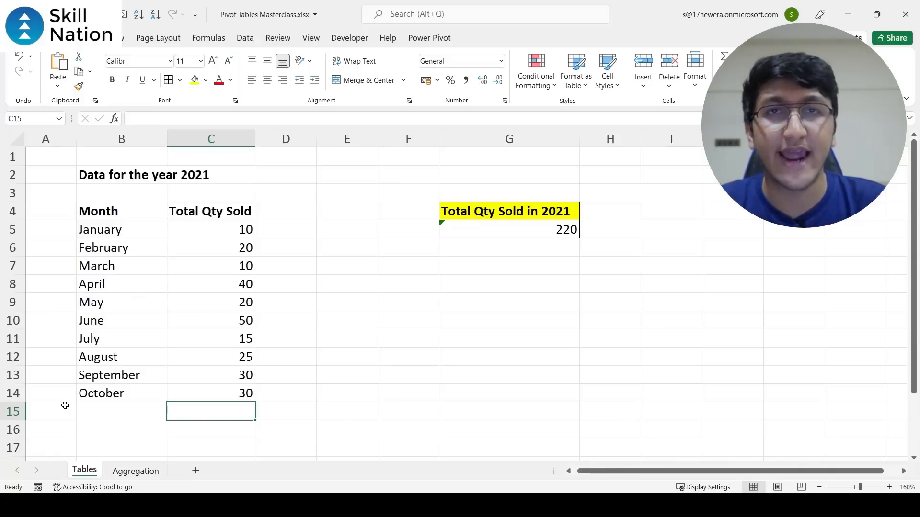
Delete the October month and quantity entries from B14:C14.
key(Up)
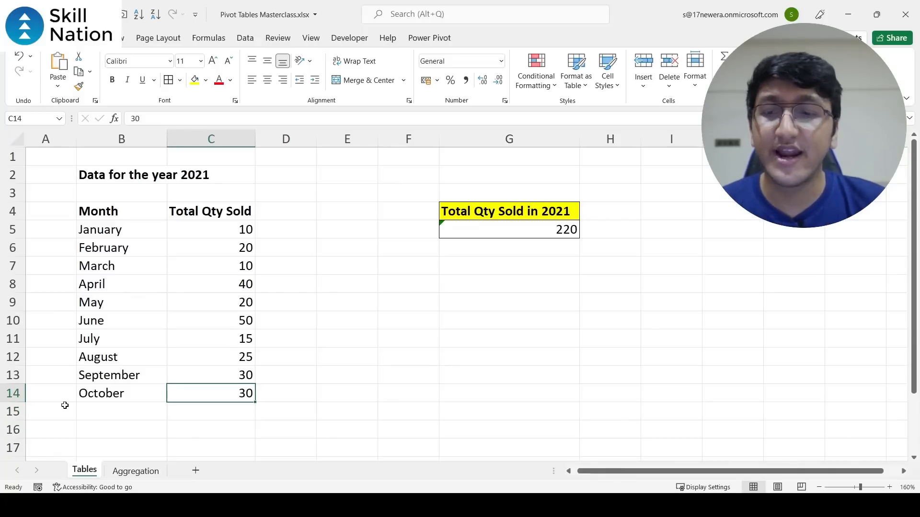
key(shift+Left)
key(Delete)
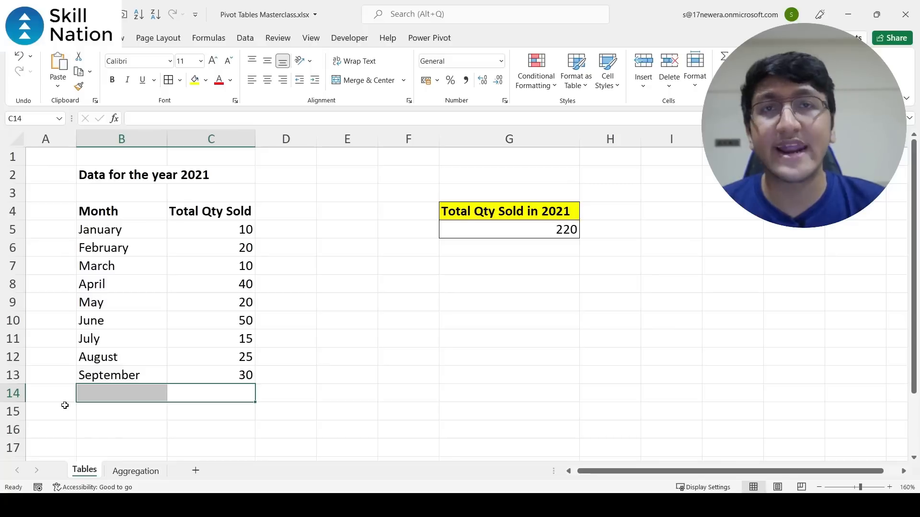
key(Up)
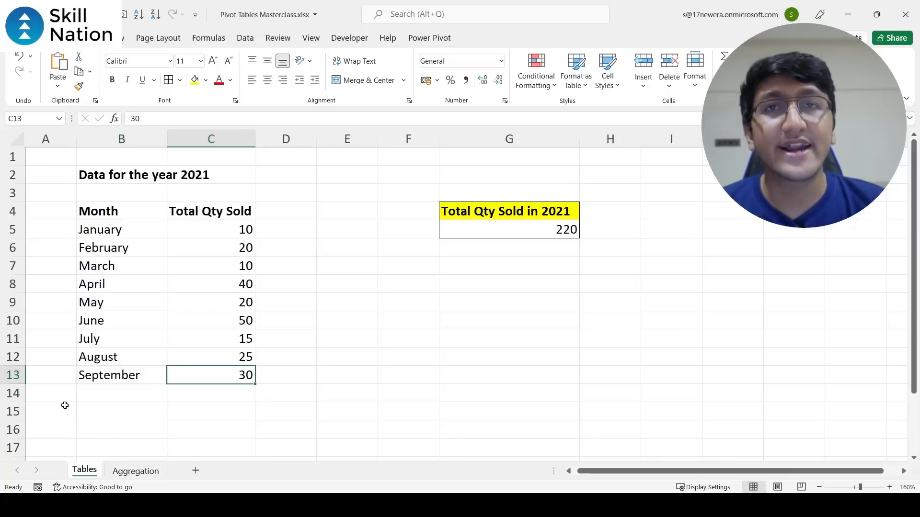
key(Up)
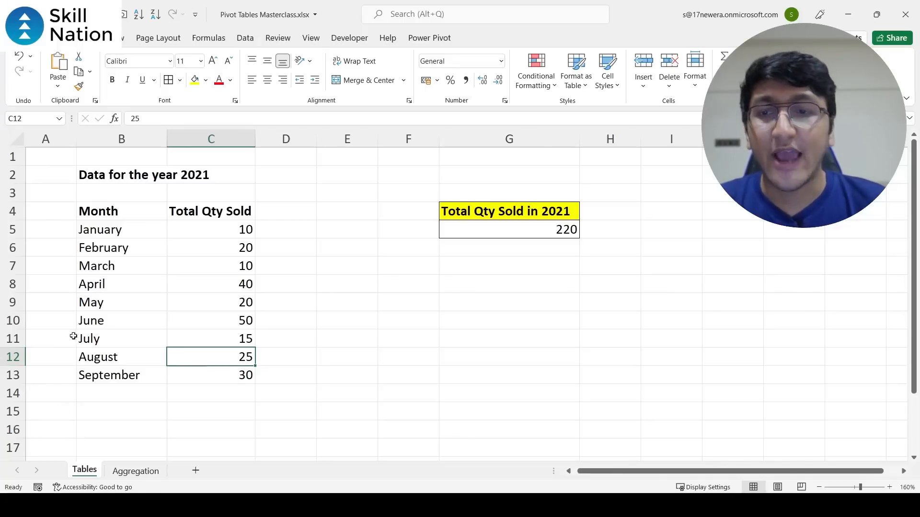
Convert the monthly sales data in B4:C13 into an Excel table with headers.
click(89, 296)
click(97, 282)
click(211, 250)
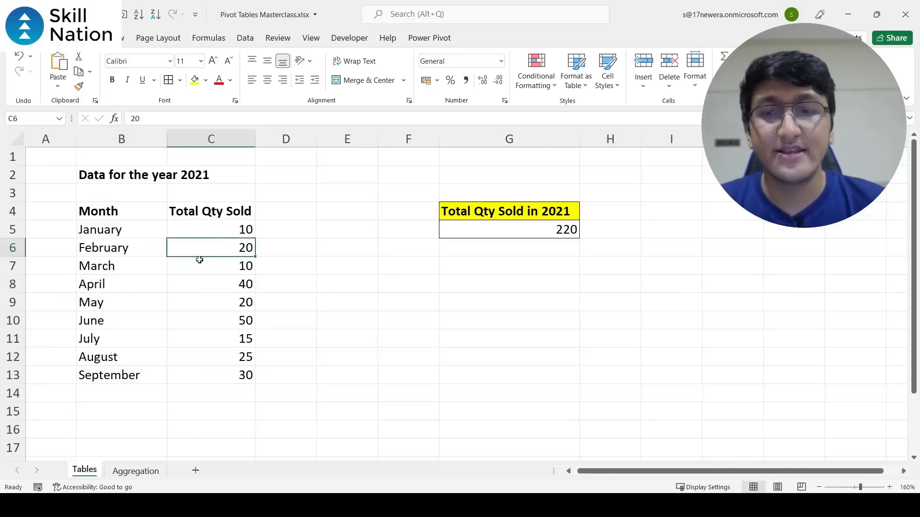
click(138, 324)
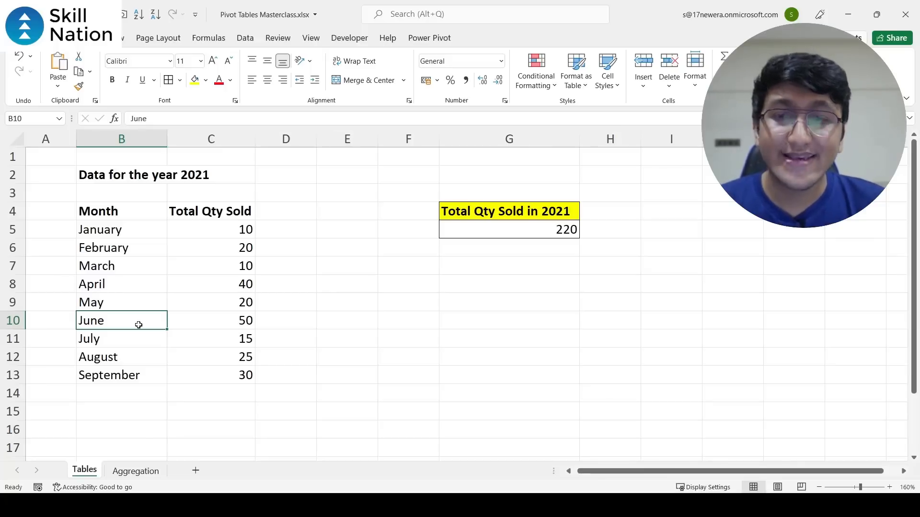
key(ctrl+t)
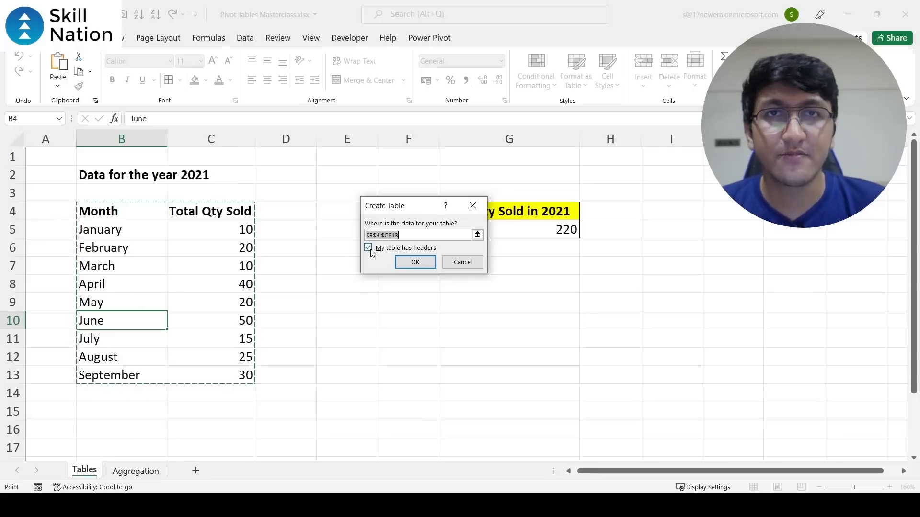
click(412, 262)
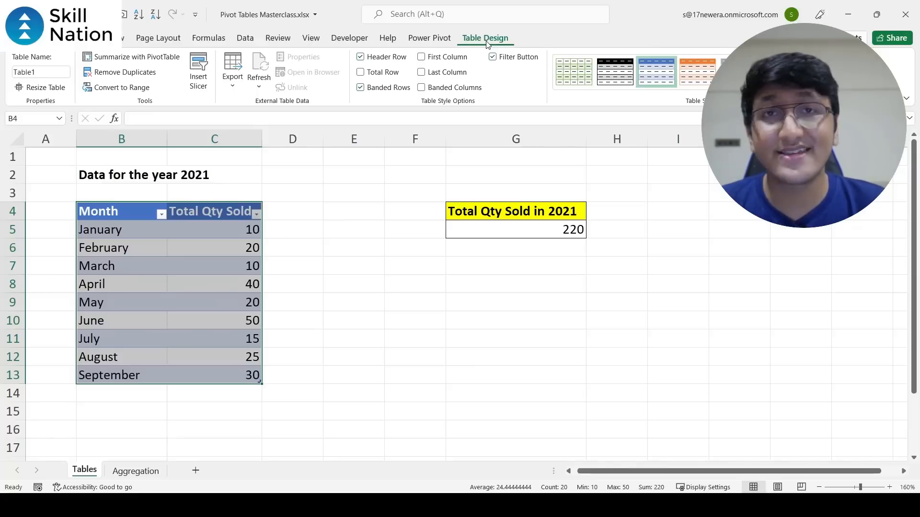
Clear the cell-range SUM formula from G5 under Total Qty Sold in 2021.
double_click(536, 231)
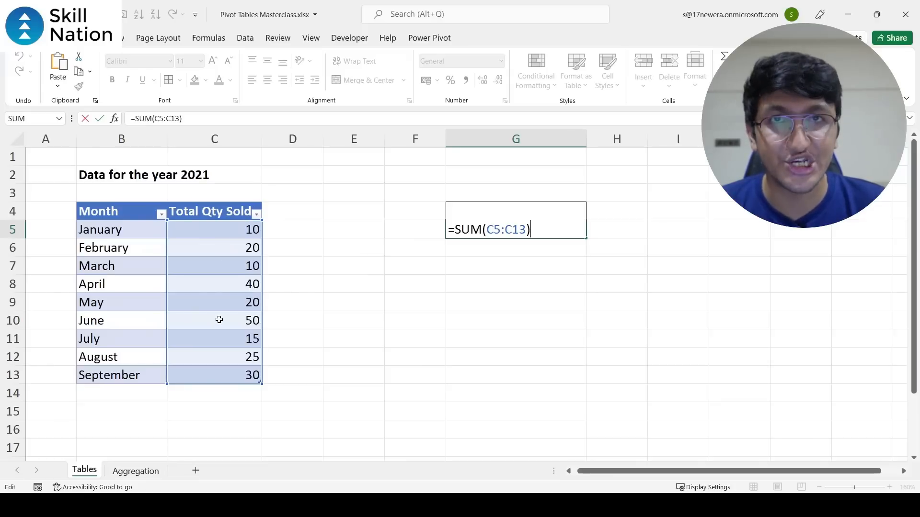
key(shift+Home)
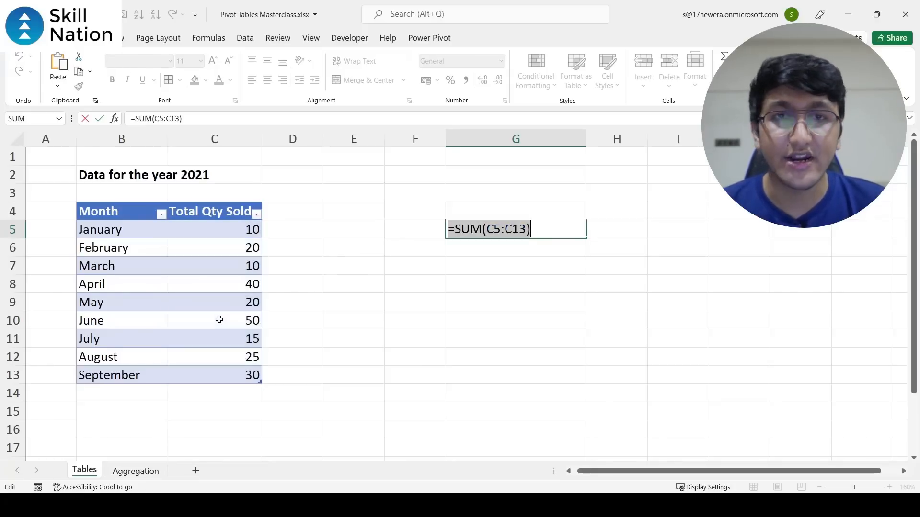
key(BackSpace)
key(Return)
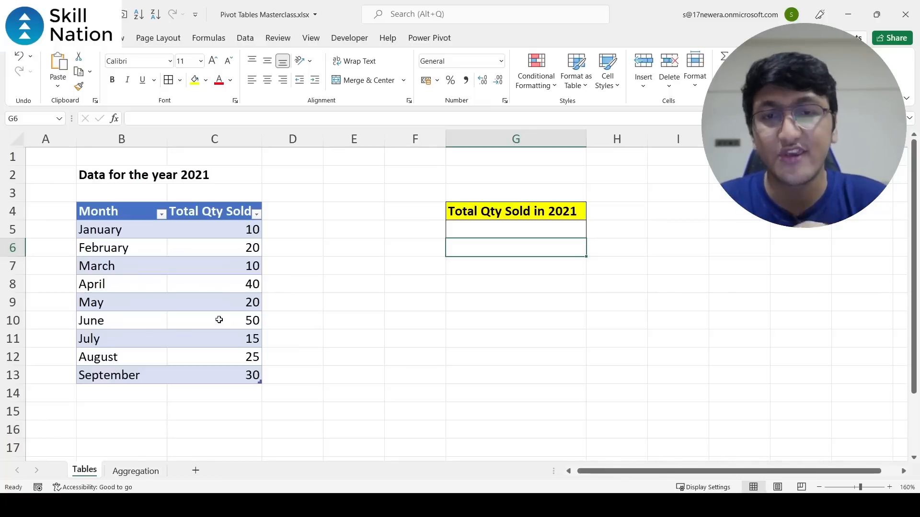
Enter =SUM(Table1[Total Qty Sold]) in G5 to total the table's quantity column.
key(Up)
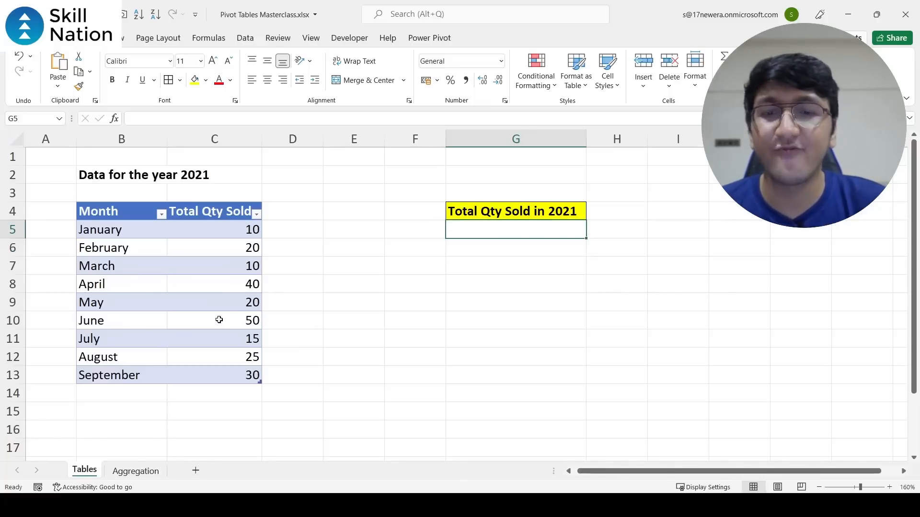
text(=sum)
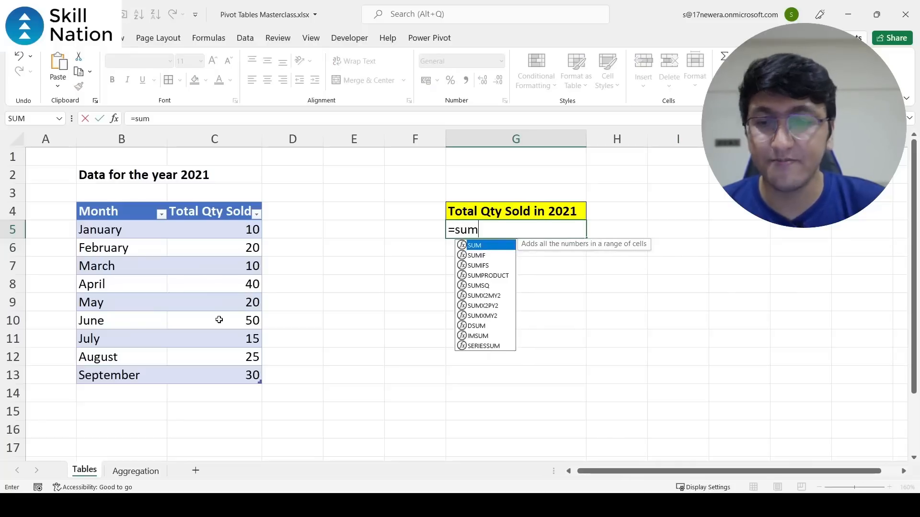
key(Tab)
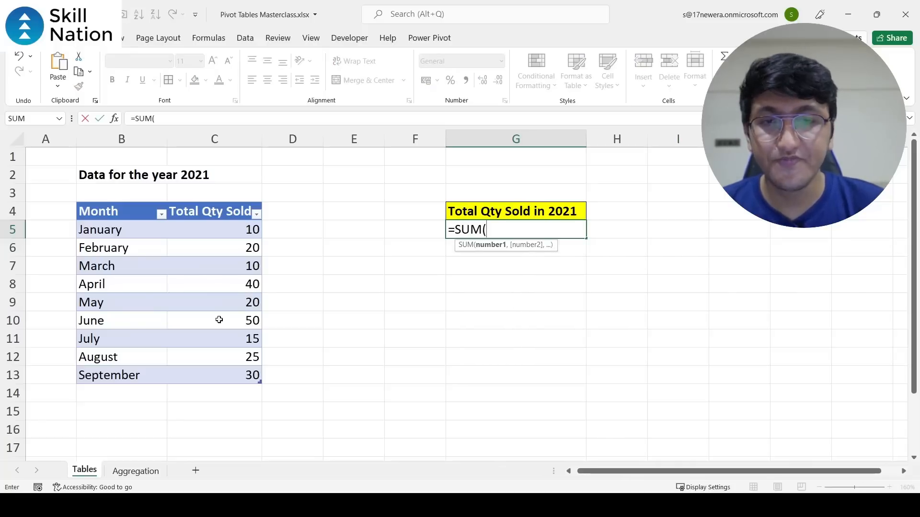
click(219, 231)
drag(219, 230, 225, 380)
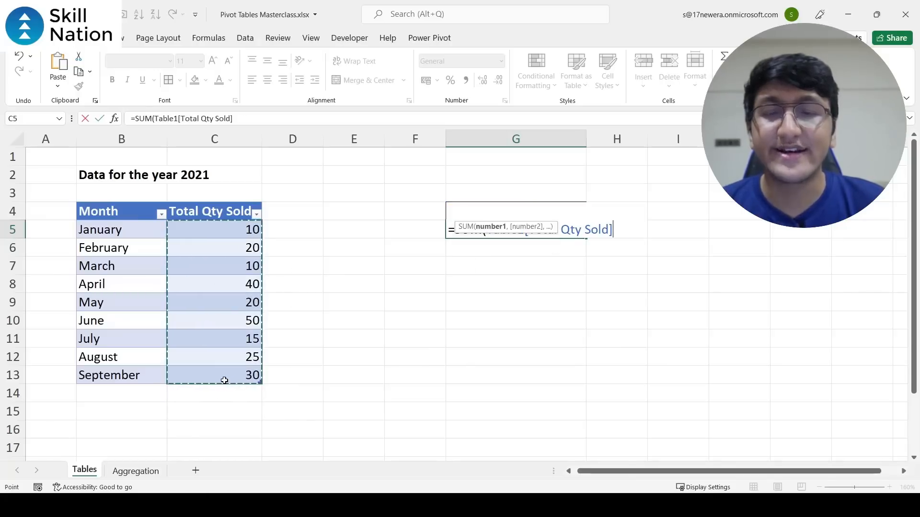
click(509, 226)
click(511, 225)
click(612, 230)
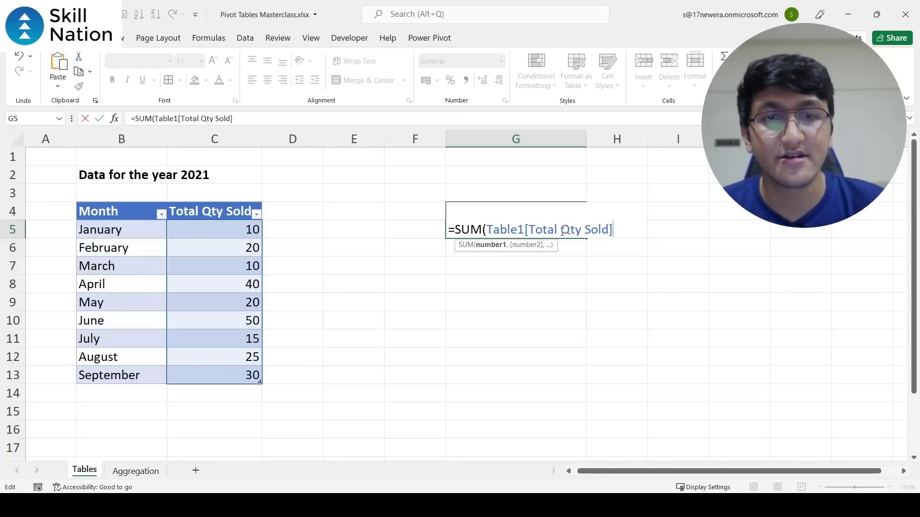
text())
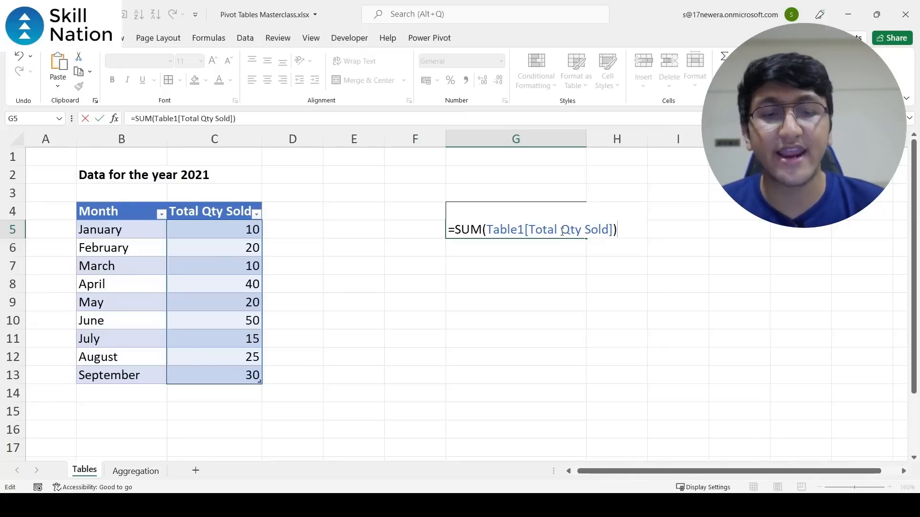
key(Return)
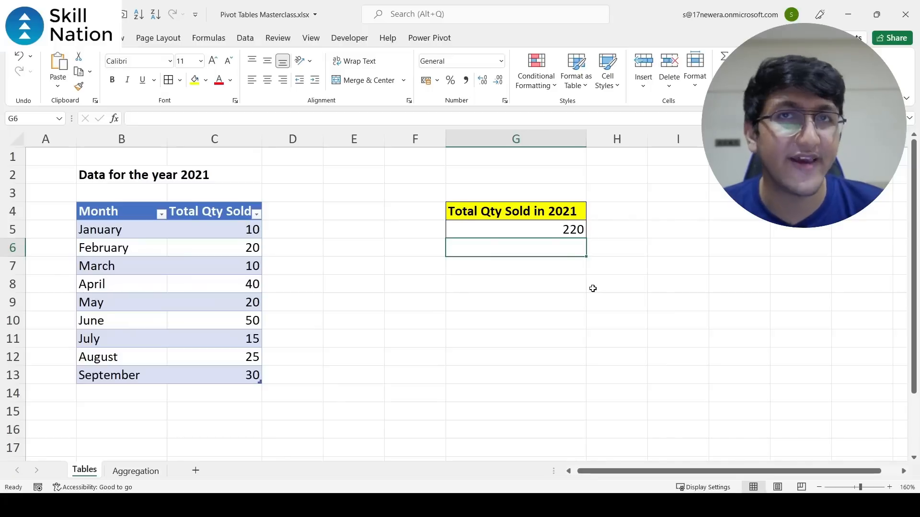
Extend the table with a new row 14 for October with a quantity of 30.
click(97, 396)
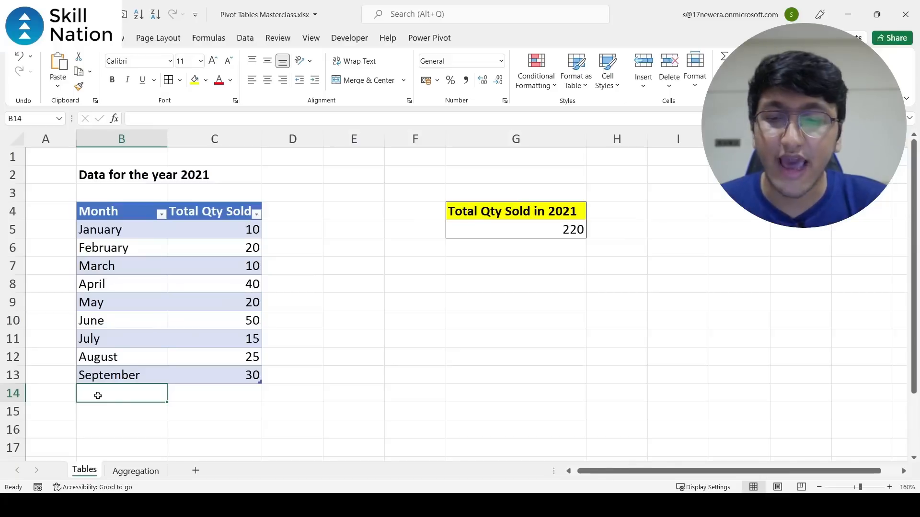
text(October)
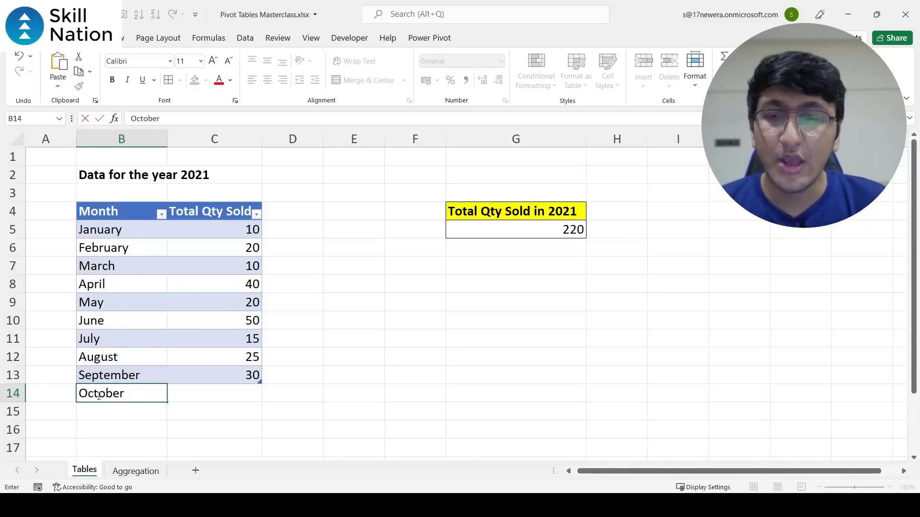
key(Tab)
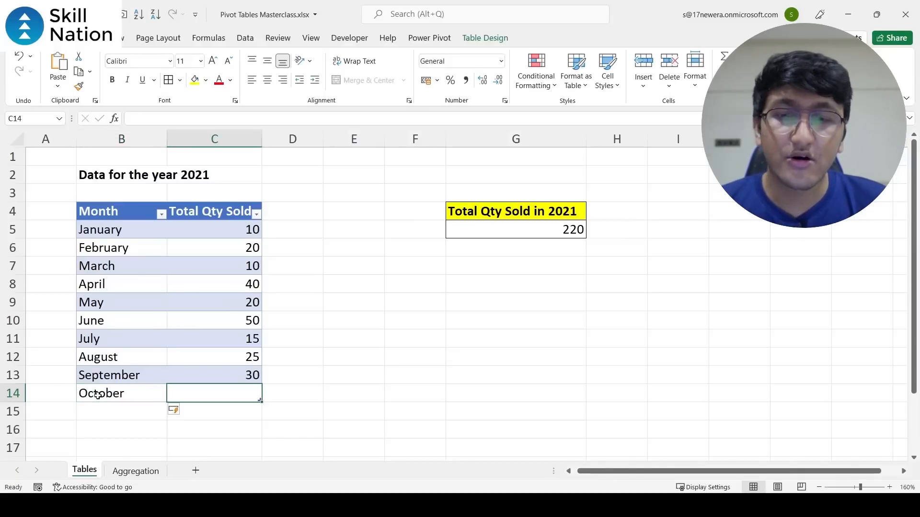
text(30)
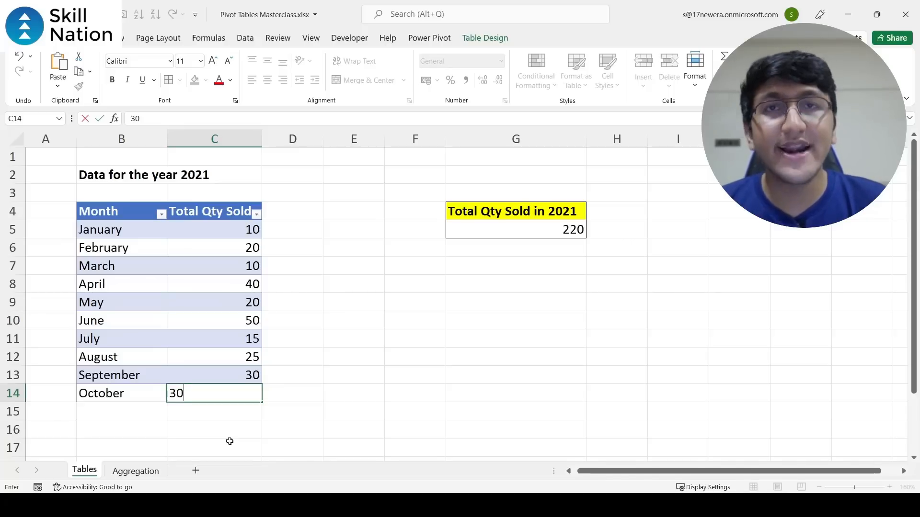
key(Return)
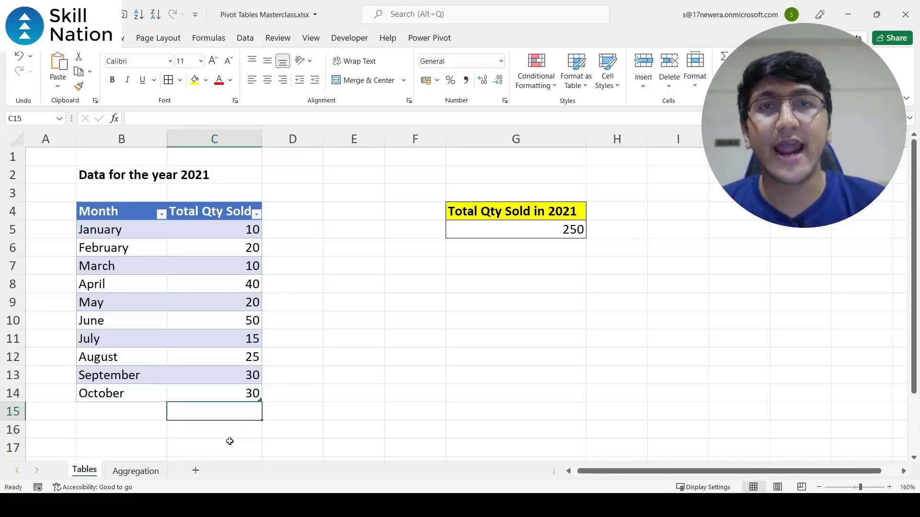
Inspect the total formula in G5 and the table range it references, leaving it as is.
click(544, 222)
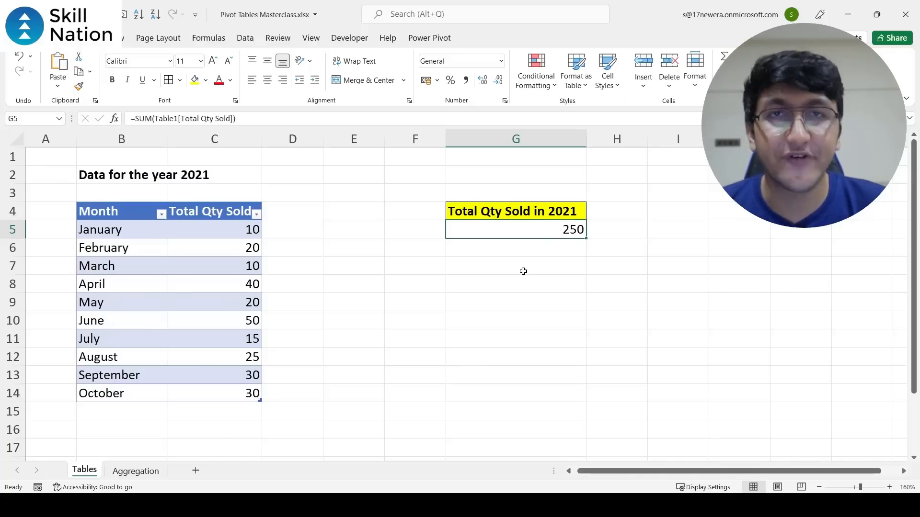
double_click(513, 230)
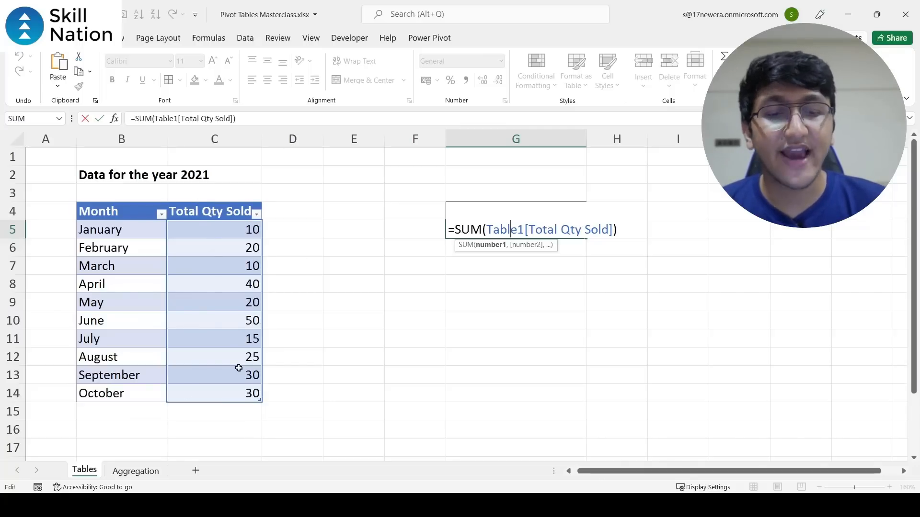
key(Return)
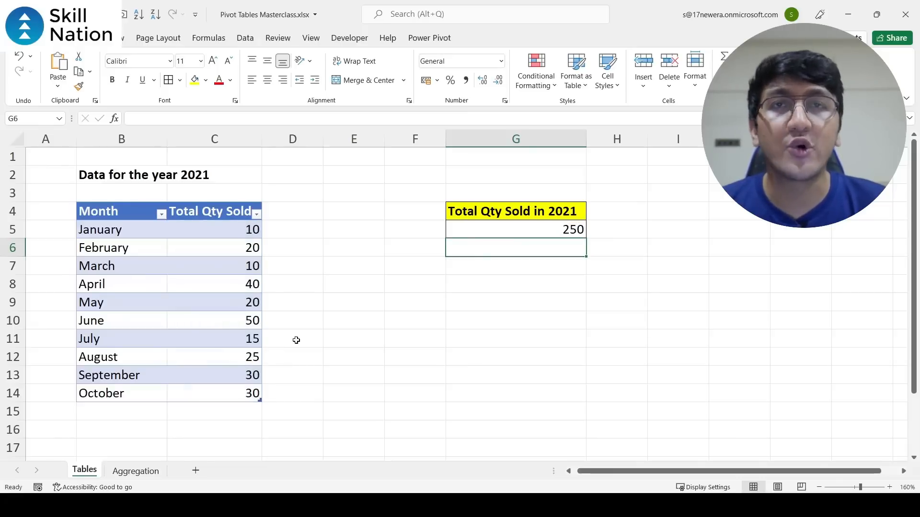
Extend the table with a new row 15 for November with a quantity of 50.
double_click(120, 424)
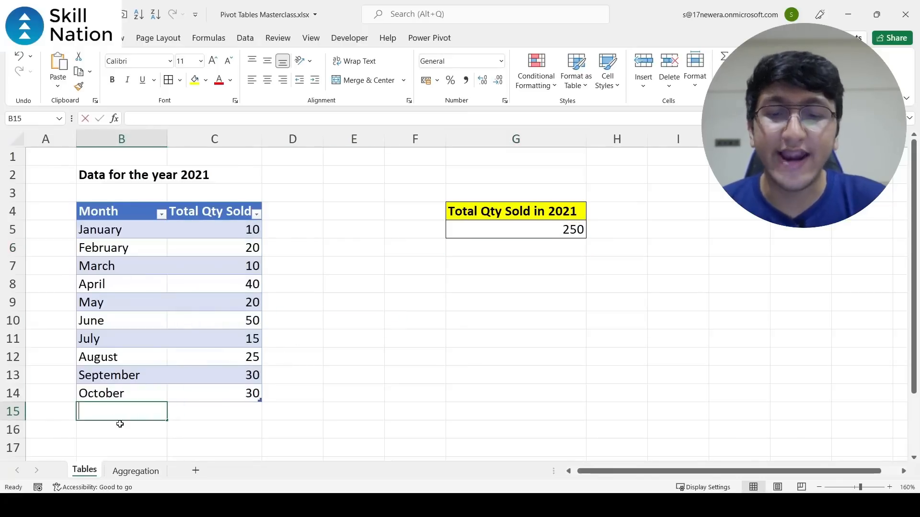
text(n)
key(BackSpace)
text(Nove)
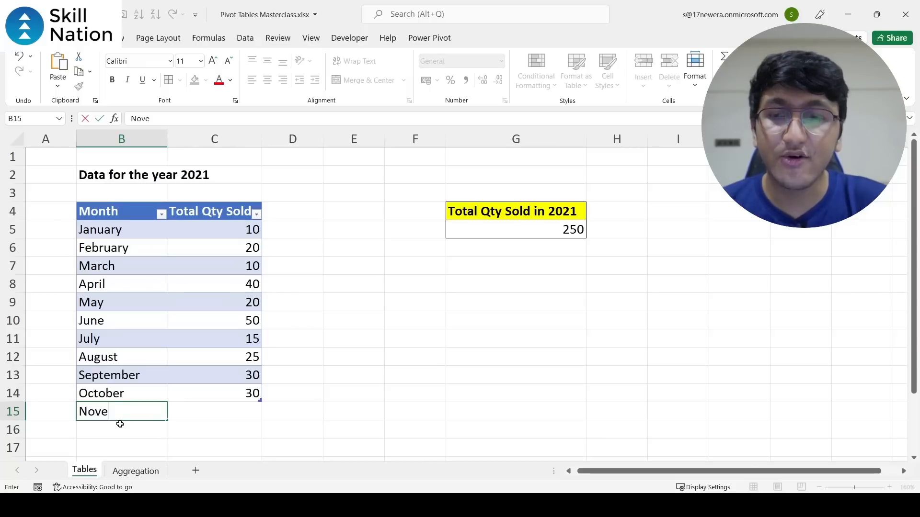
text(mber)
key(Tab)
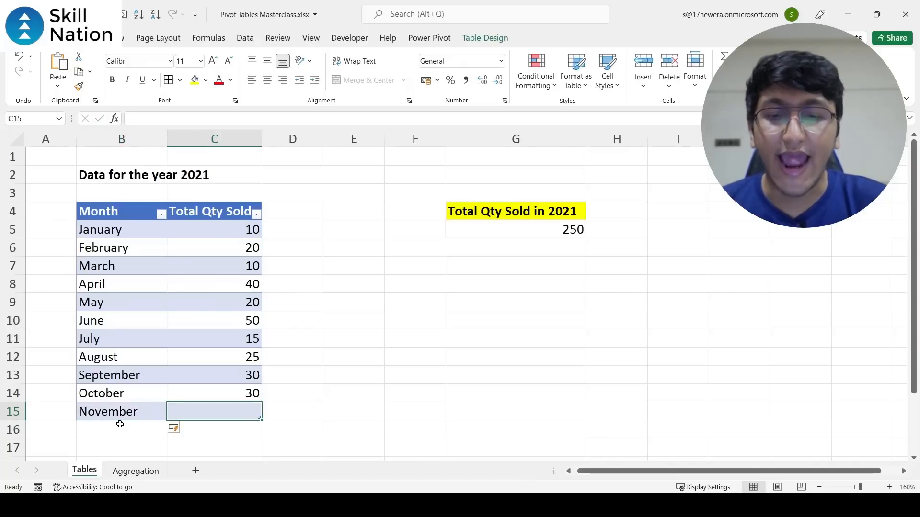
text(50)
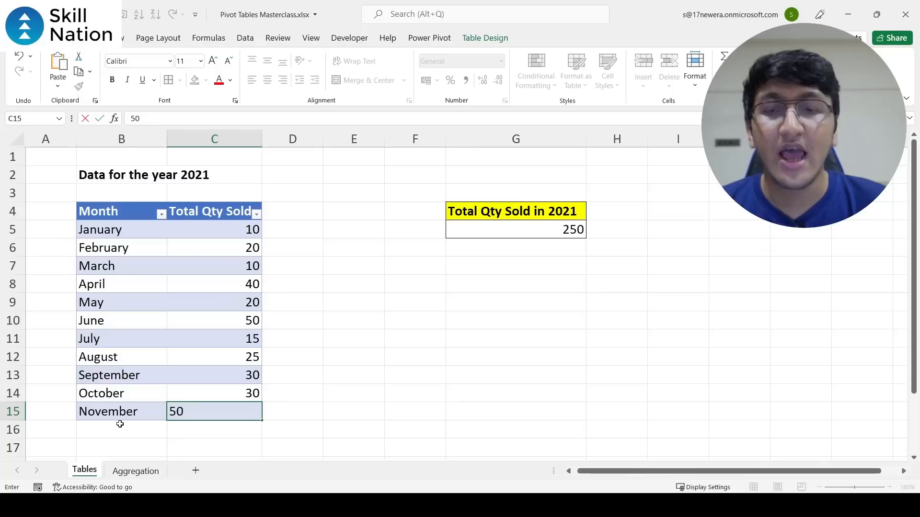
key(Return)
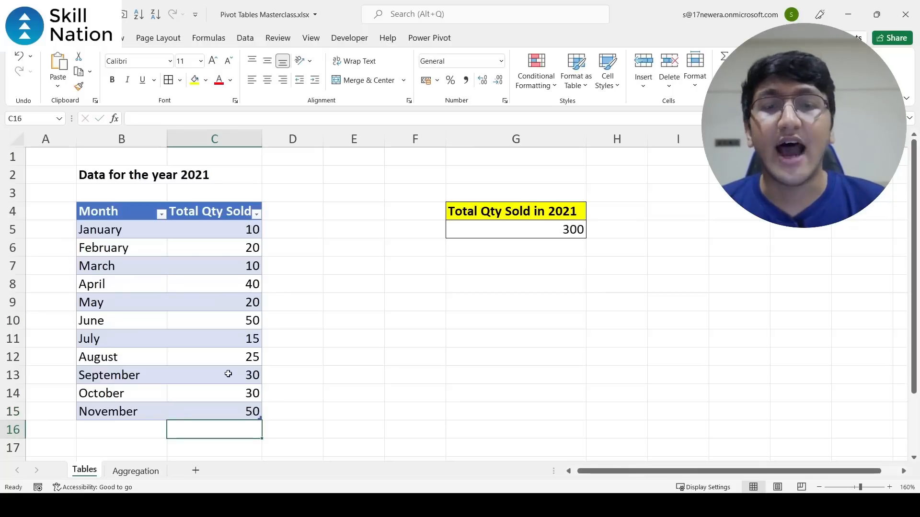
Examine the G5 total formula and check which rows of the quantity column its table reference covers, without changing it.
click(501, 229)
double_click(505, 223)
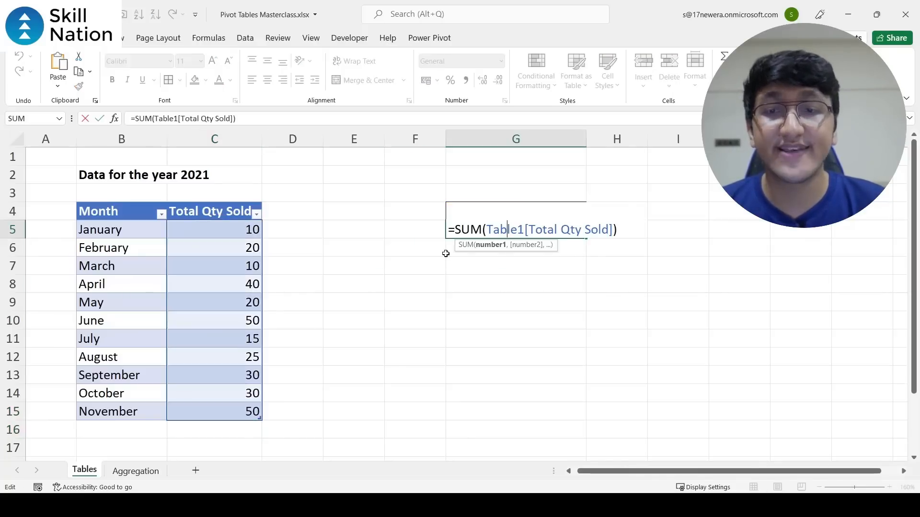
key(Return)
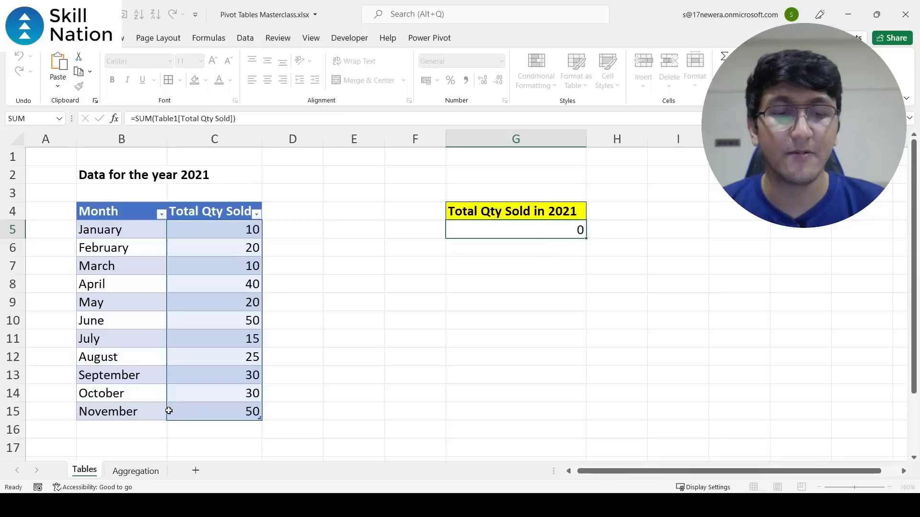
click(222, 410)
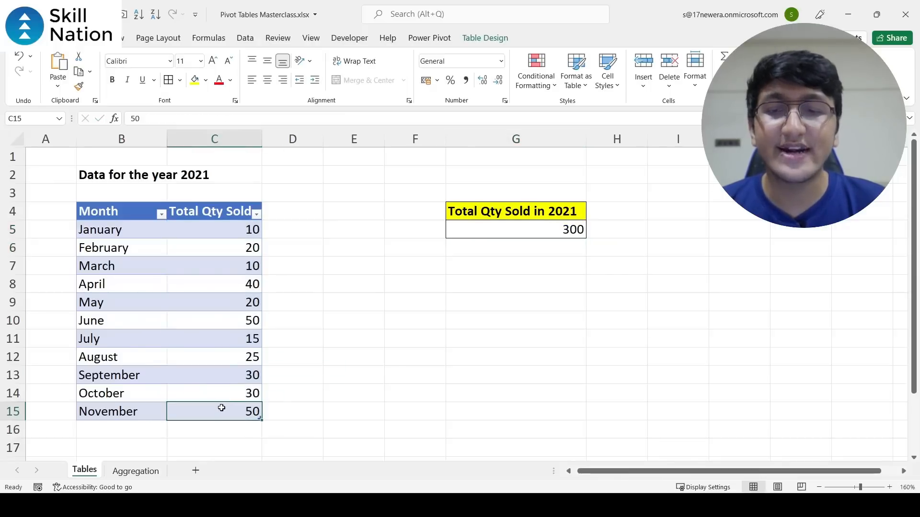
Leave row 16 blank below the table and enter December in B17 with a quantity of 30 in C17.
scroll(184, 372, down, 2)
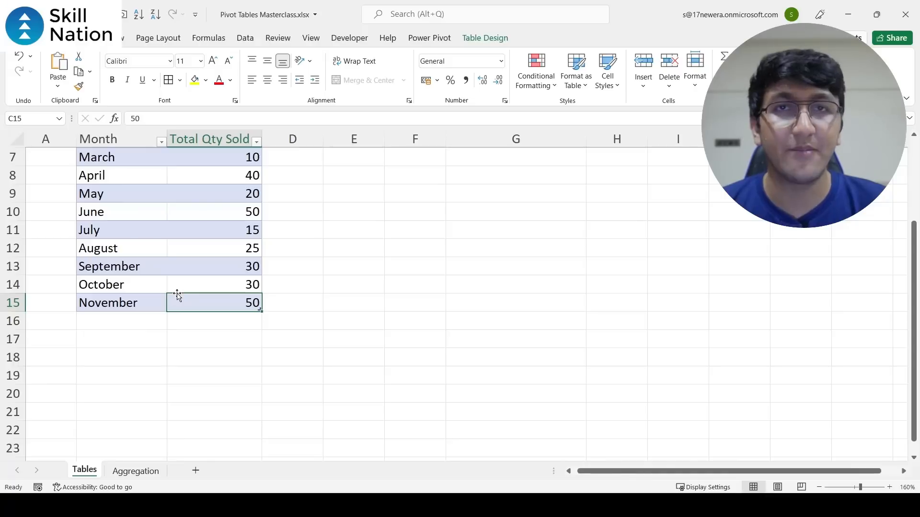
drag(135, 327, 253, 318)
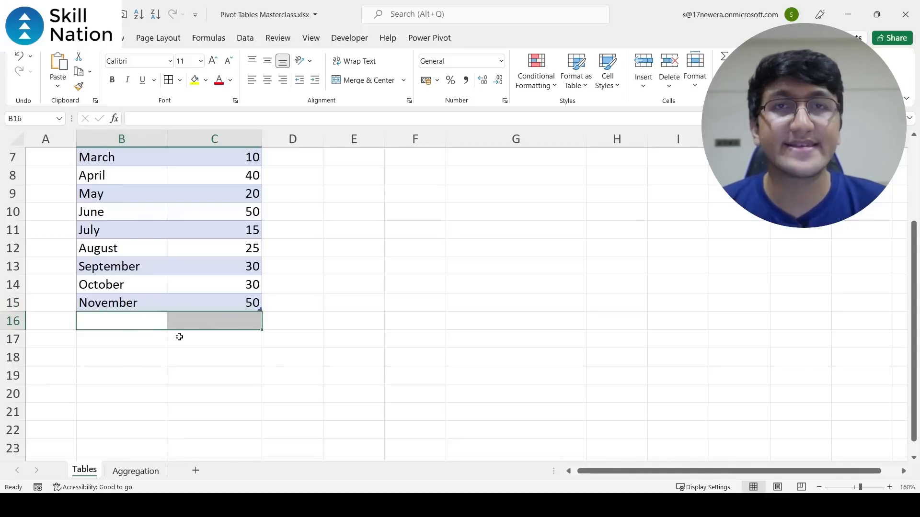
click(124, 343)
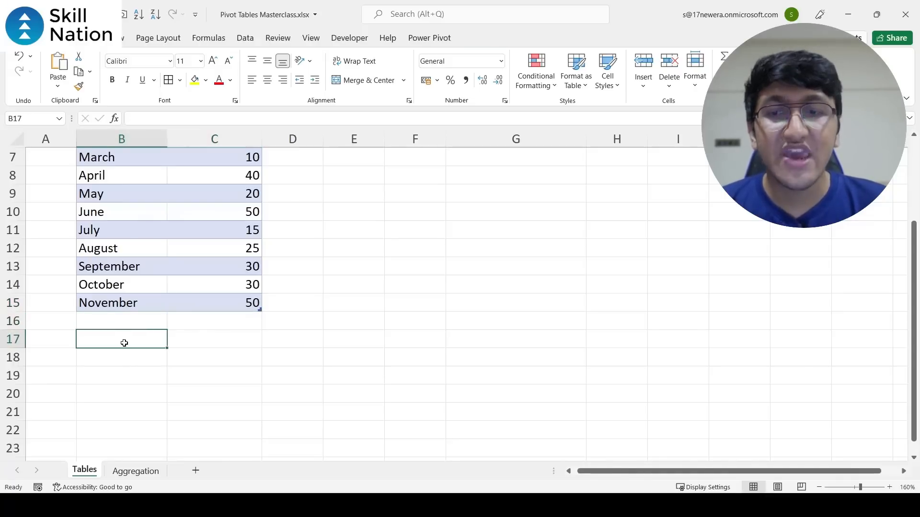
text(December)
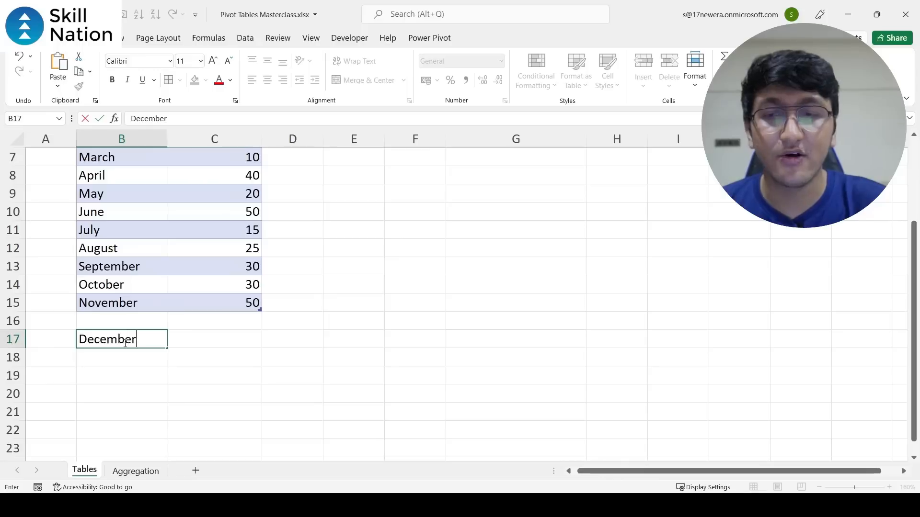
key(Return)
key(Up)
key(Right)
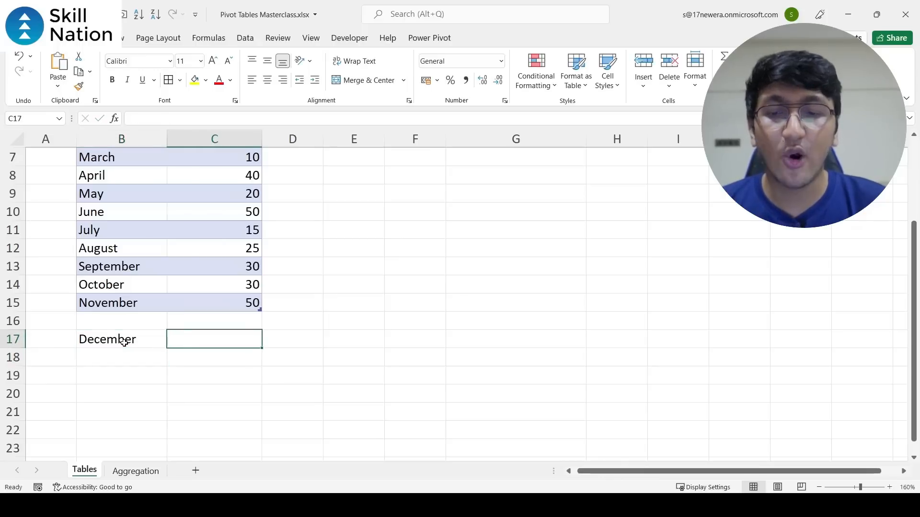
text(30)
key(Return)
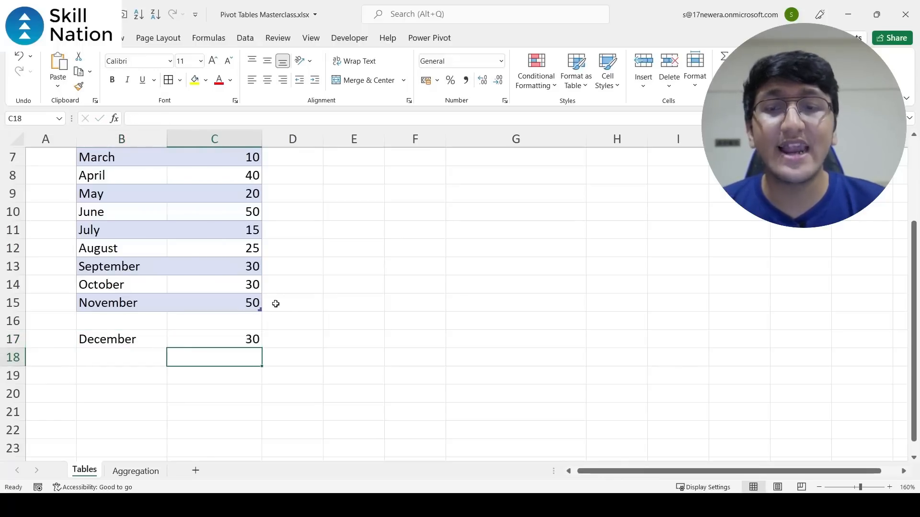
Clear the detached December entry from B17:C17.
click(114, 344)
shift+click(188, 341)
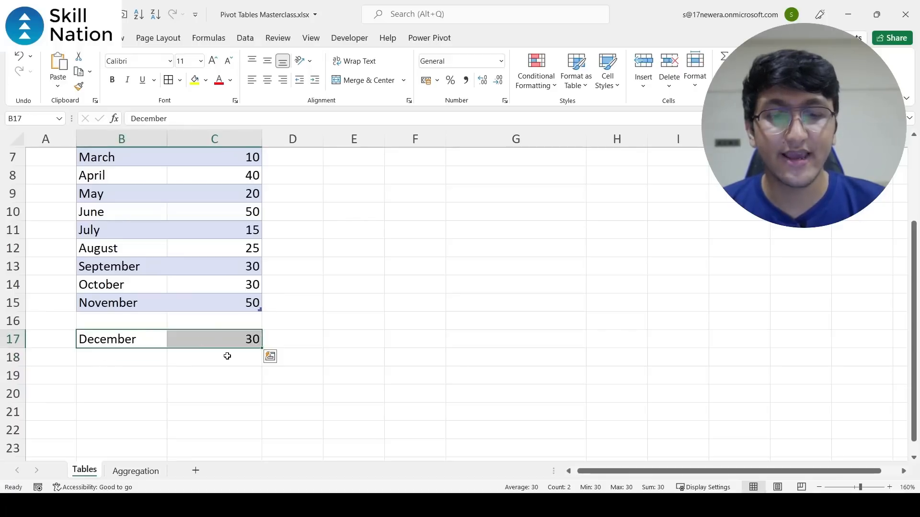
key(Delete)
Add December with a quantity of 10 in row 16, directly beneath the table's November row.
key(Up)
text(December)
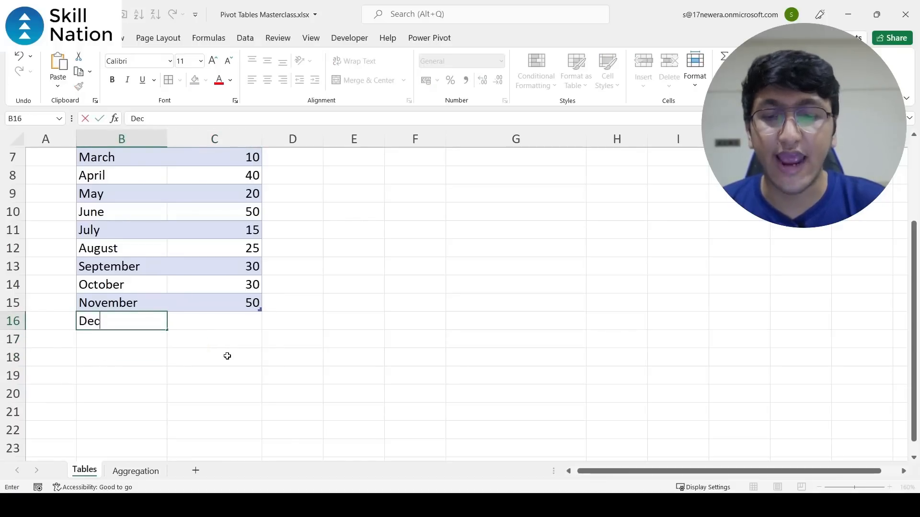
key(Tab)
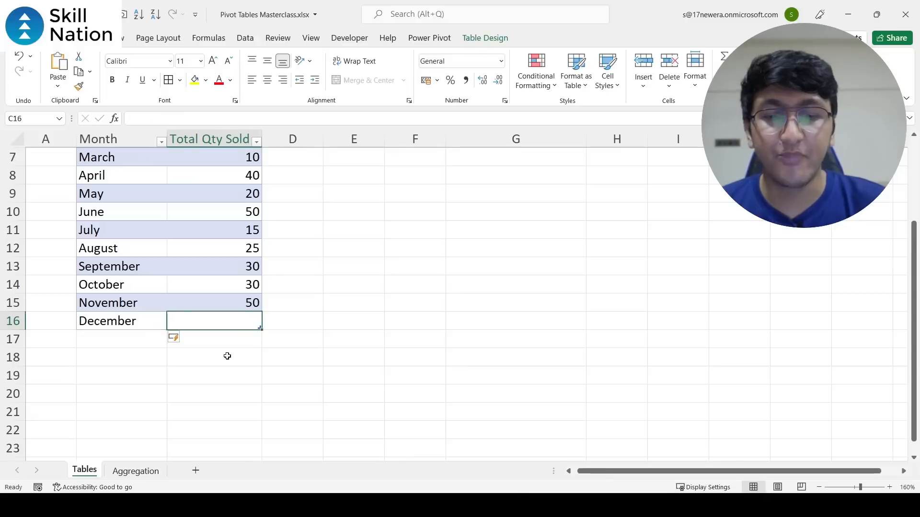
text(10)
key(Return)
click(227, 356)
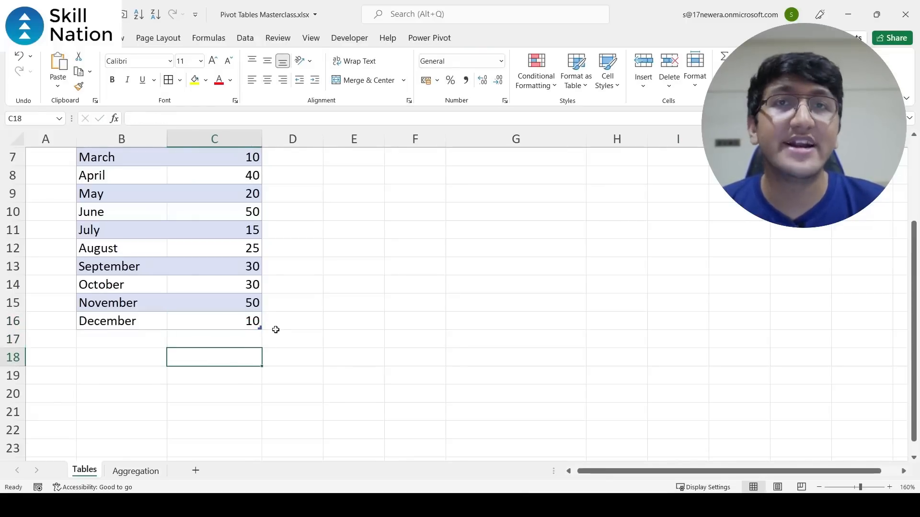
scroll(276, 330, up, 2)
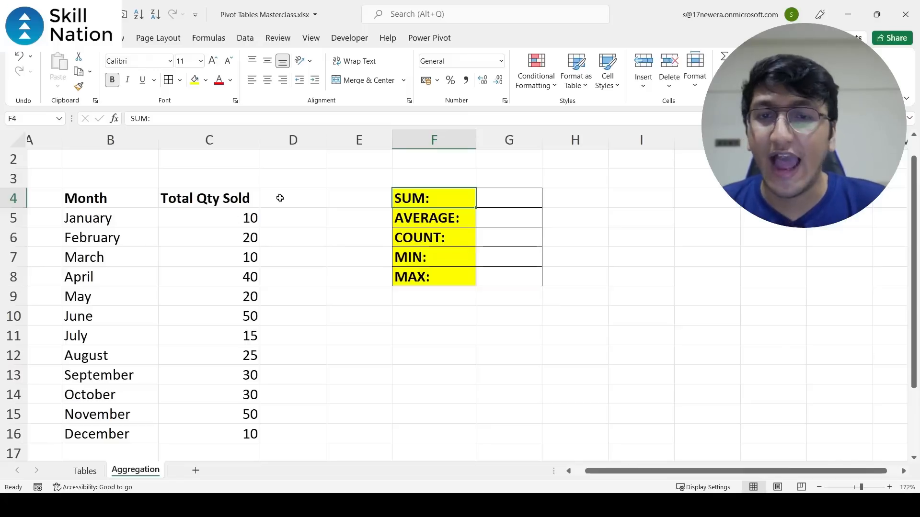
Enter =SUM(C5:C16) in G4 of the Aggregation sheet to total the quantities sold.
click(501, 196)
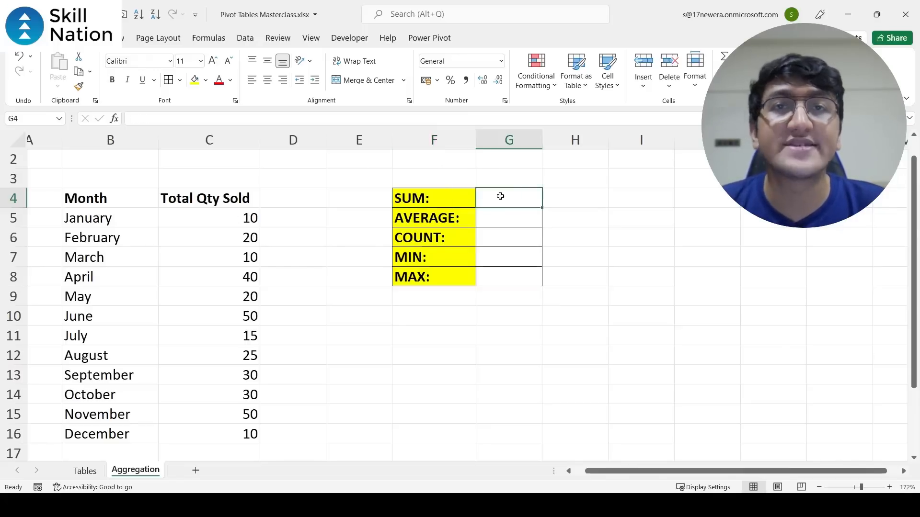
text(=)
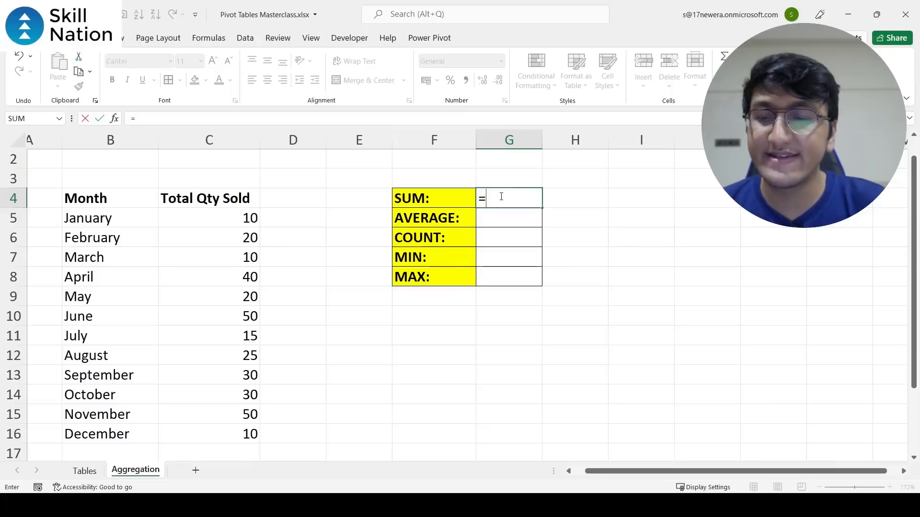
text(sum)
key(Tab)
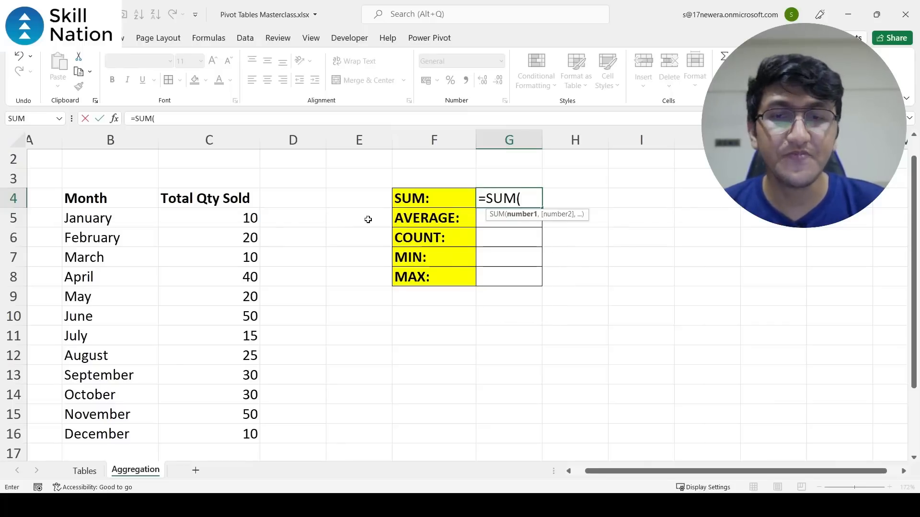
click(219, 218)
key(ctrl+shift+Down)
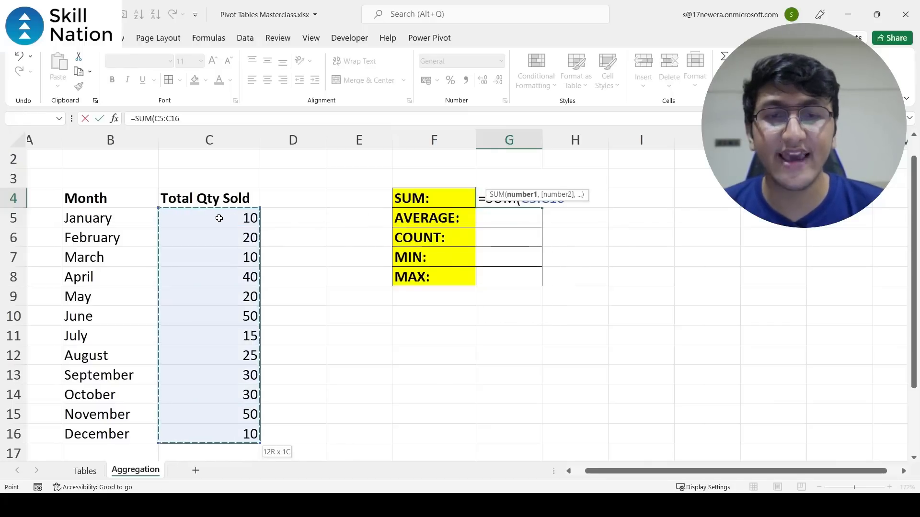
text())
key(Return)
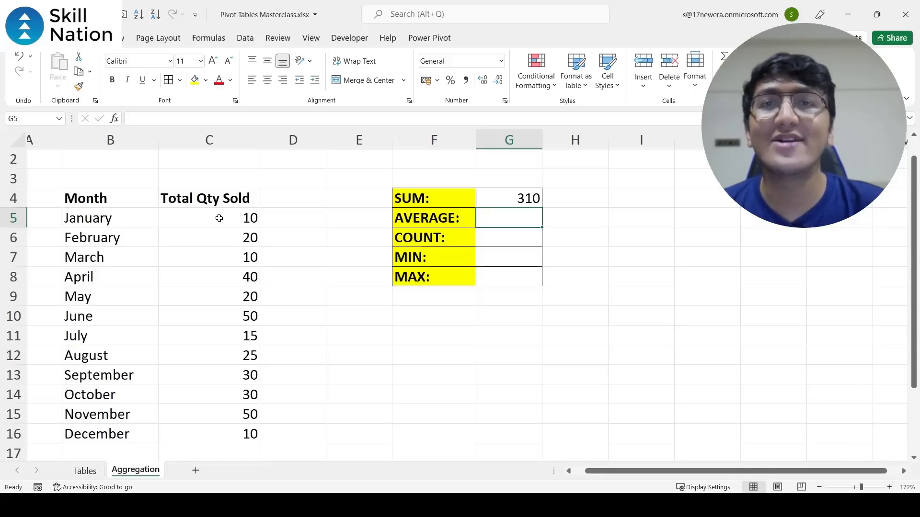
Enter =AVERAGE(C5:C16) in G5 beside the AVERAGE label.
text(=aver)
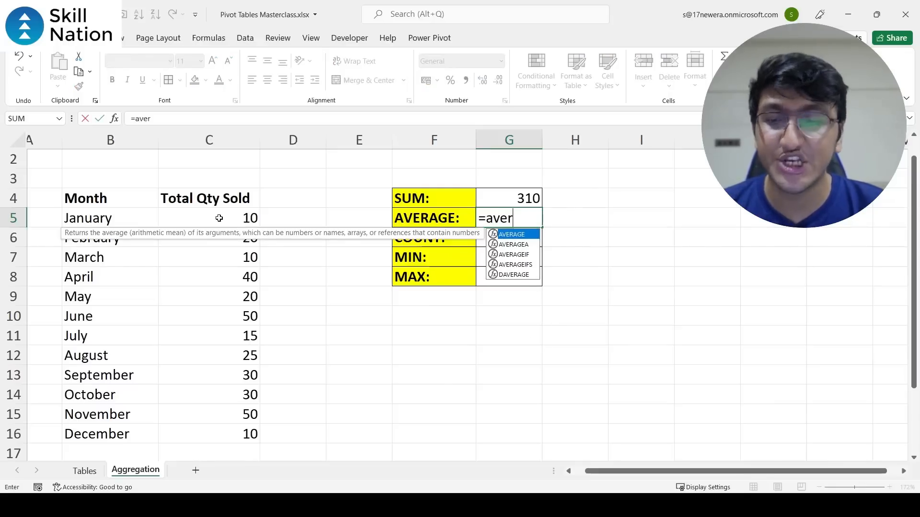
key(Tab)
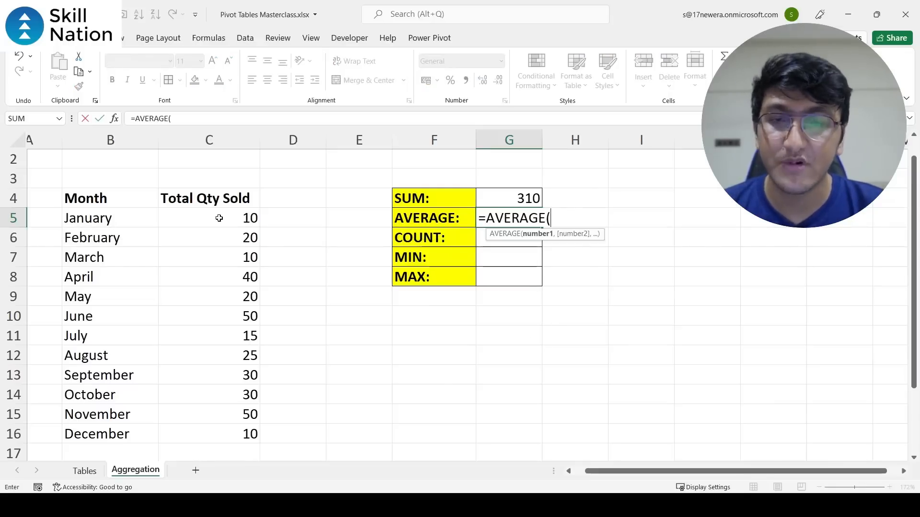
click(210, 218)
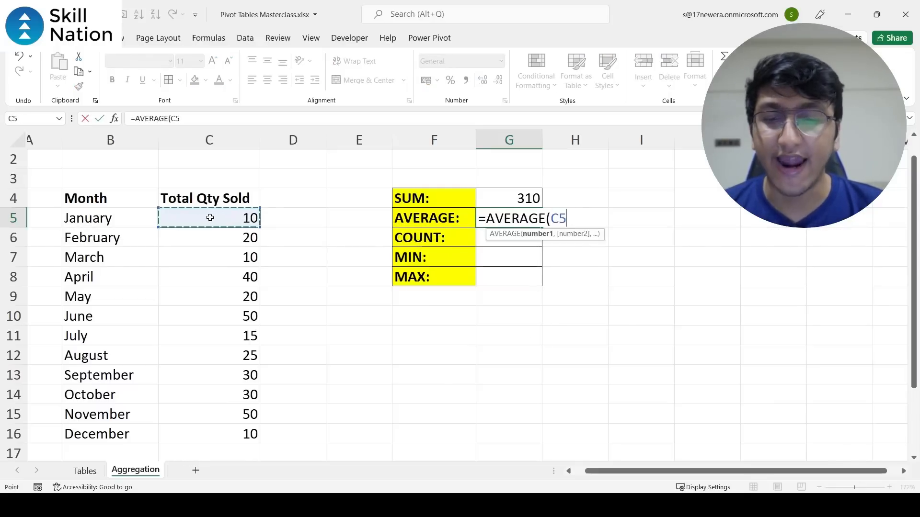
key(ctrl+shift+Down)
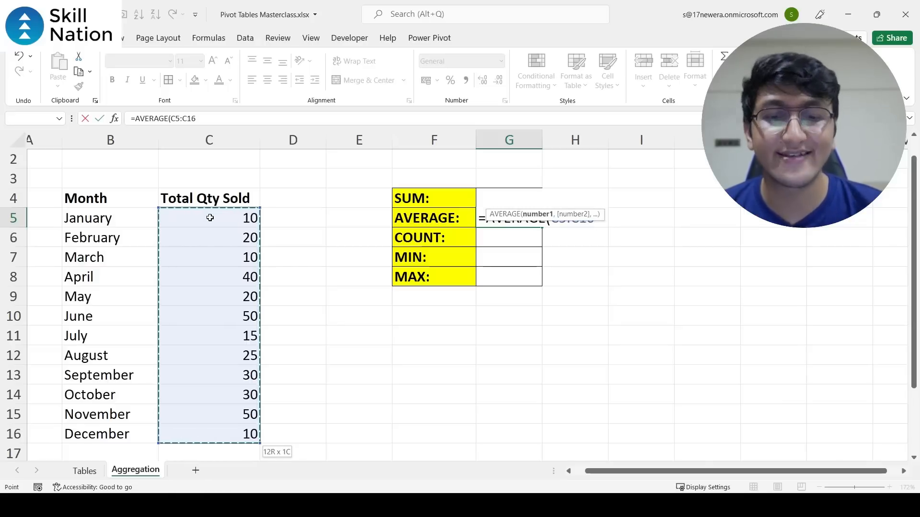
text())
key(Return)
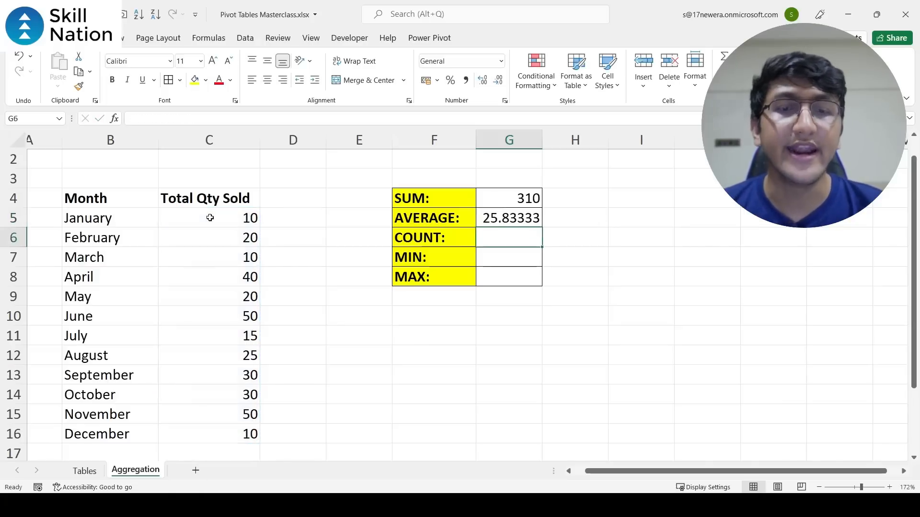